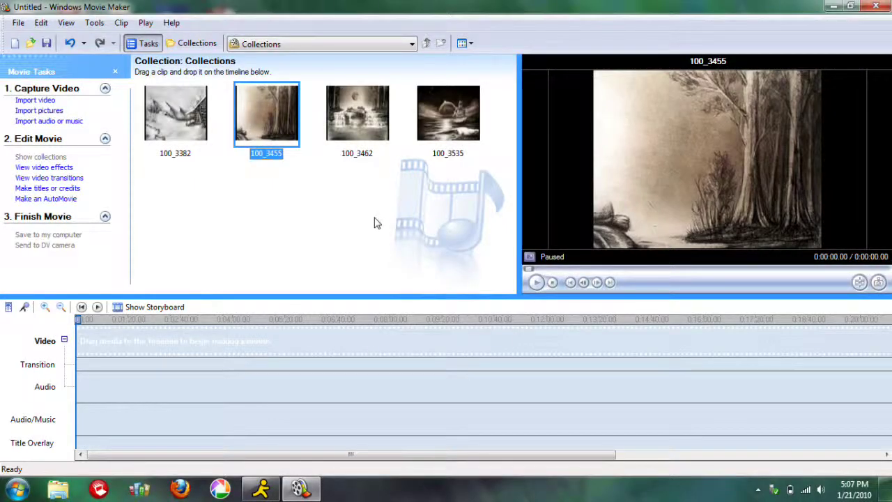
# - Place 100_3382, 100_3455, 100_3462 and 100_3535 in order on the Video track, zooming the timeline in
pyautogui.moveTo(450, 176); pyautogui.dragTo(234, 274)
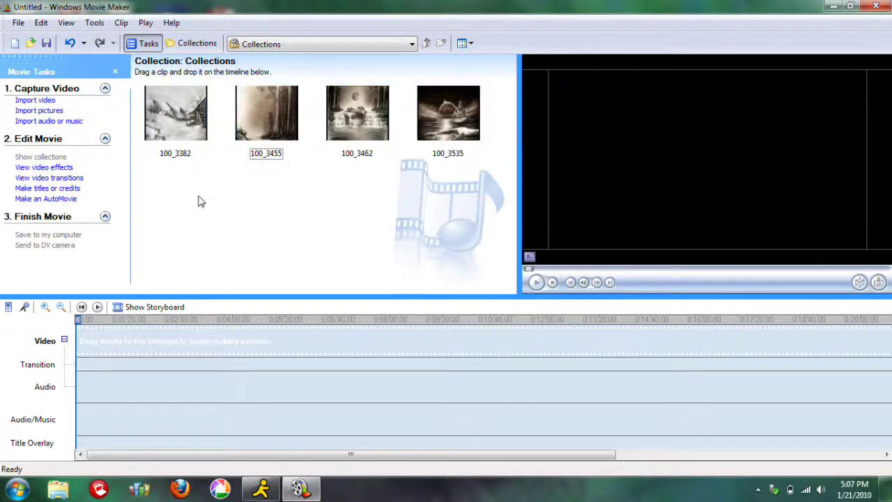
pyautogui.moveTo(182, 140); pyautogui.dragTo(196, 350)
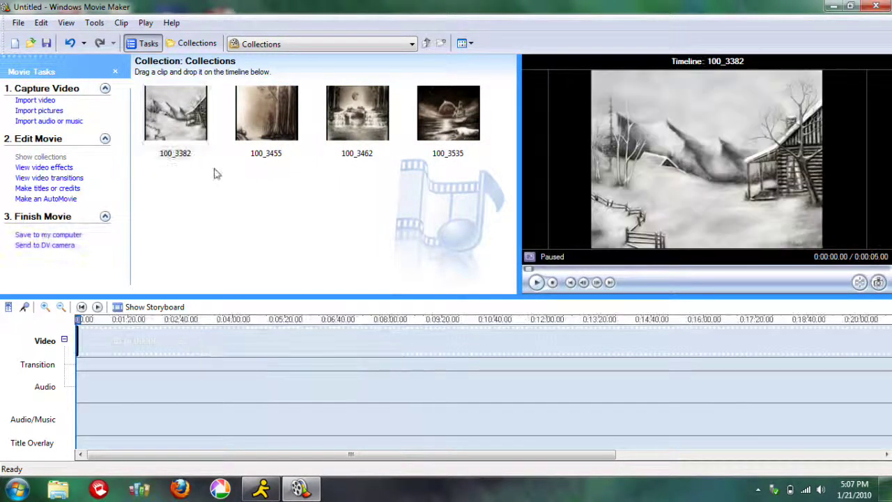
pyautogui.click(46, 307)
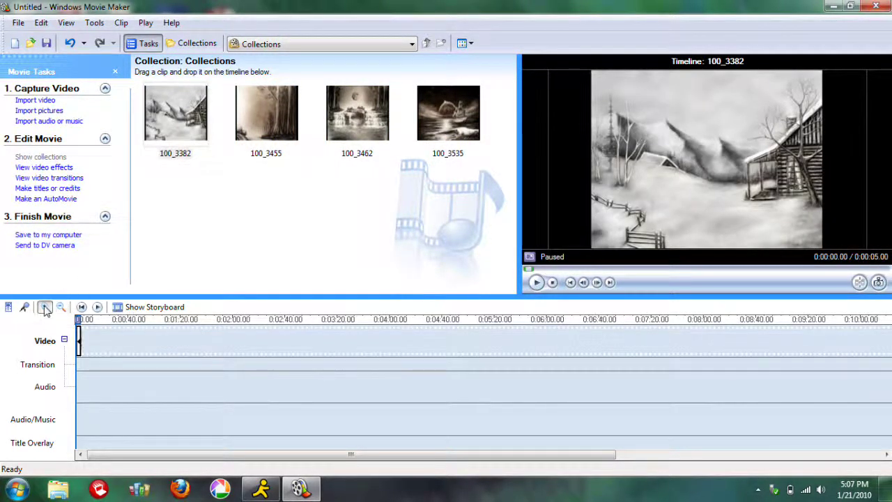
pyautogui.click(46, 307)
pyautogui.click(46, 307)
pyautogui.click(46, 308)
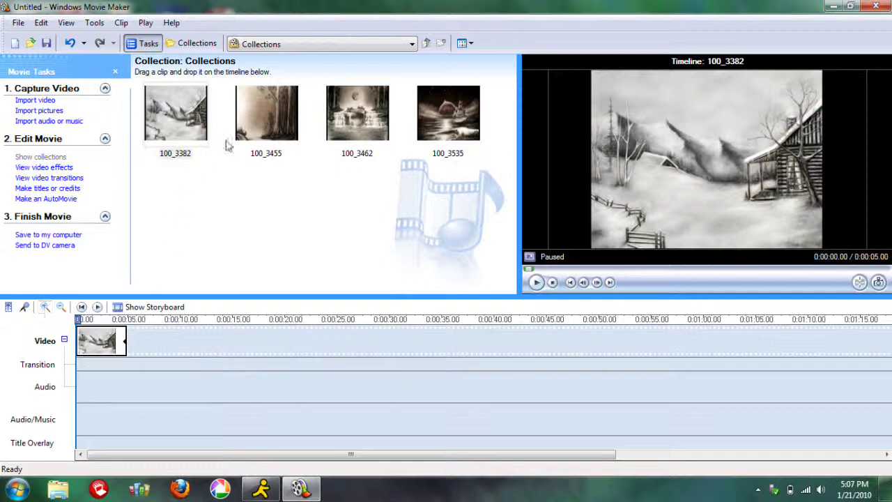
pyautogui.moveTo(271, 139); pyautogui.dragTo(195, 343)
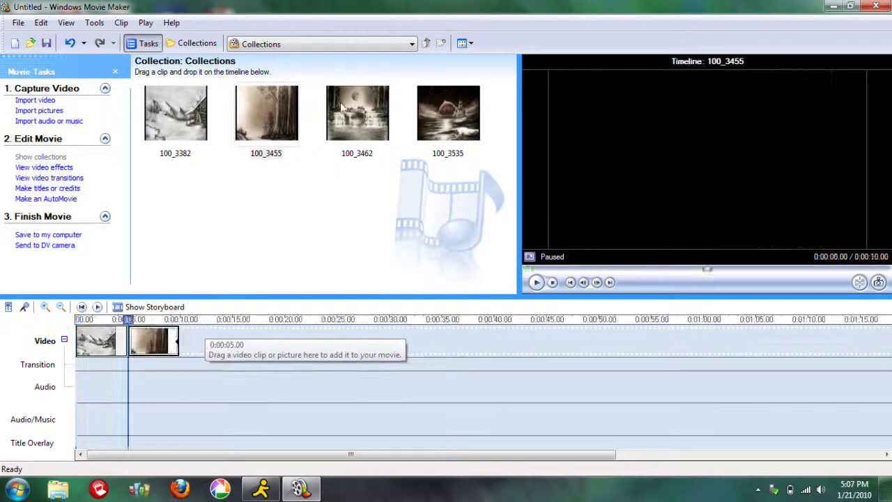
pyautogui.moveTo(341, 104)
pyautogui.mouseDown()
pyautogui.moveTo(341, 258)
pyautogui.moveTo(237, 369)
pyautogui.moveTo(355, 225)
pyautogui.mouseUp()
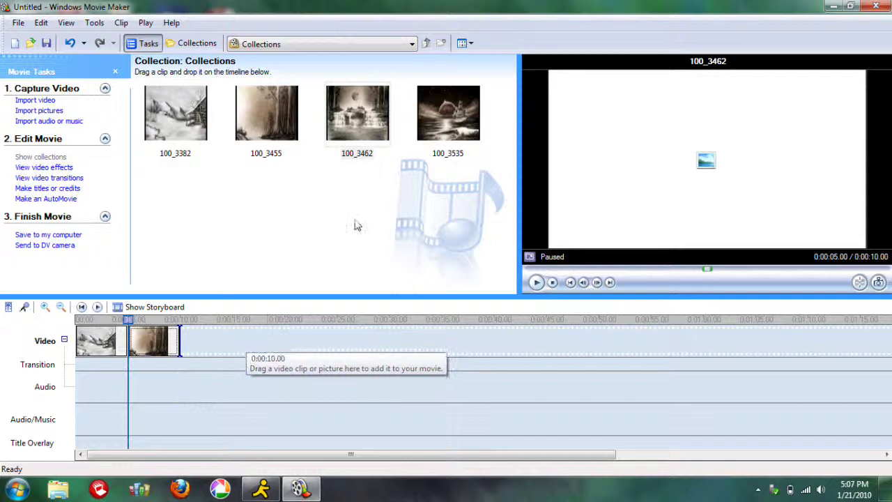
pyautogui.moveTo(416, 144); pyautogui.dragTo(279, 364)
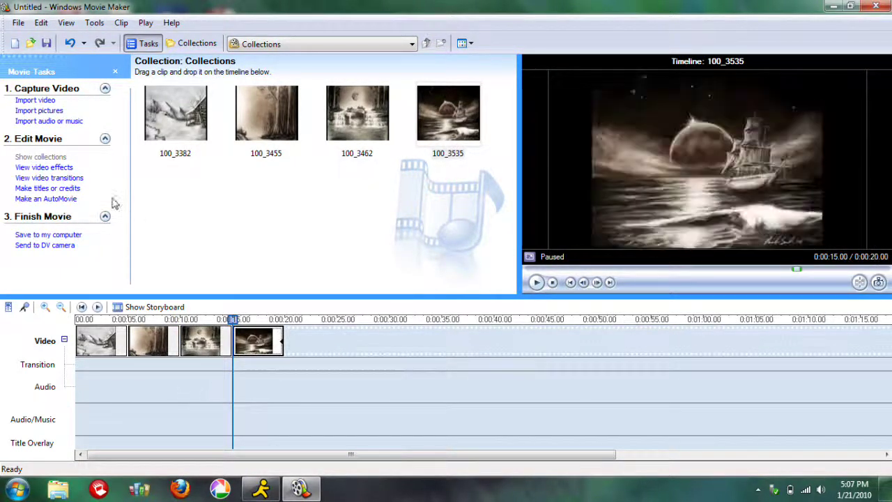
# - From the Video Transitions gallery, insert Fade, Fan In and Pixelate between successive sketch pictures
pyautogui.click(57, 178)
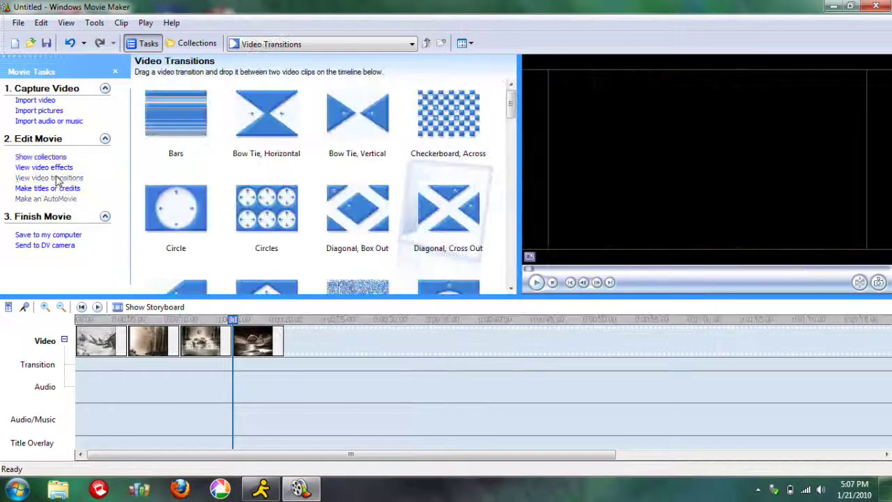
pyautogui.moveTo(513, 110); pyautogui.dragTo(515, 146)
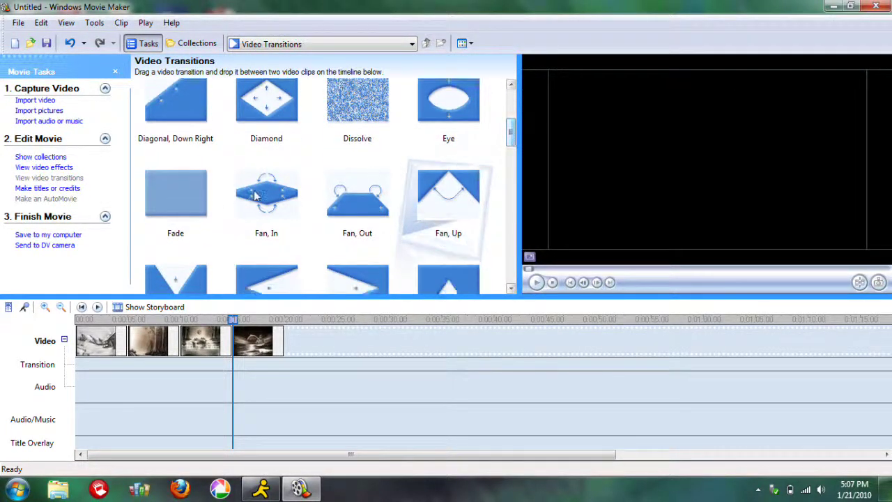
pyautogui.moveTo(167, 197); pyautogui.dragTo(128, 340)
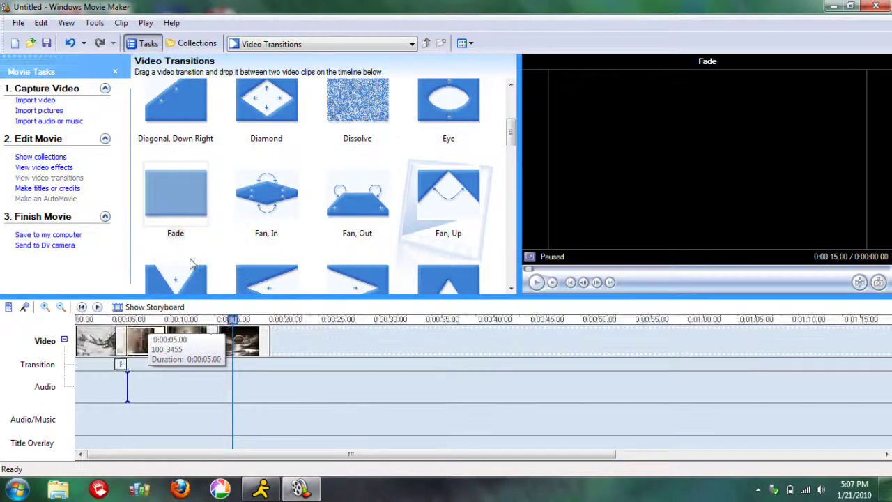
pyautogui.moveTo(264, 198); pyautogui.dragTo(183, 348)
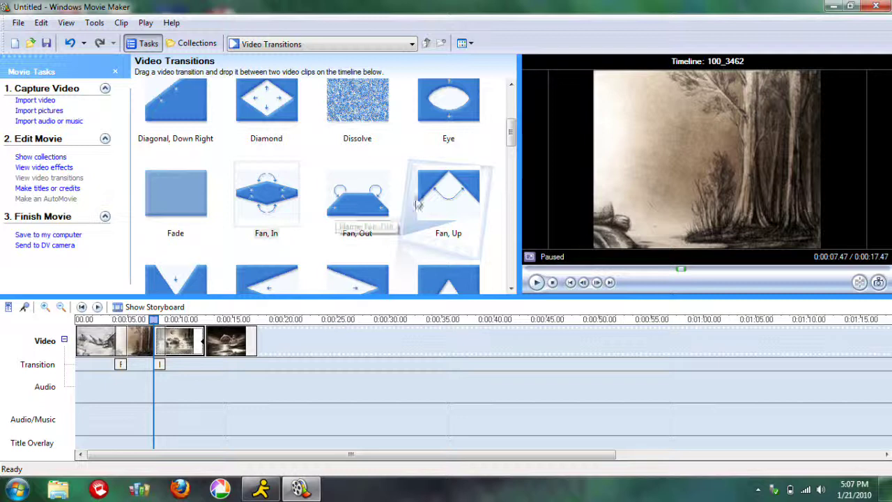
pyautogui.moveTo(512, 142); pyautogui.dragTo(517, 206)
pyautogui.moveTo(366, 149); pyautogui.dragTo(249, 337)
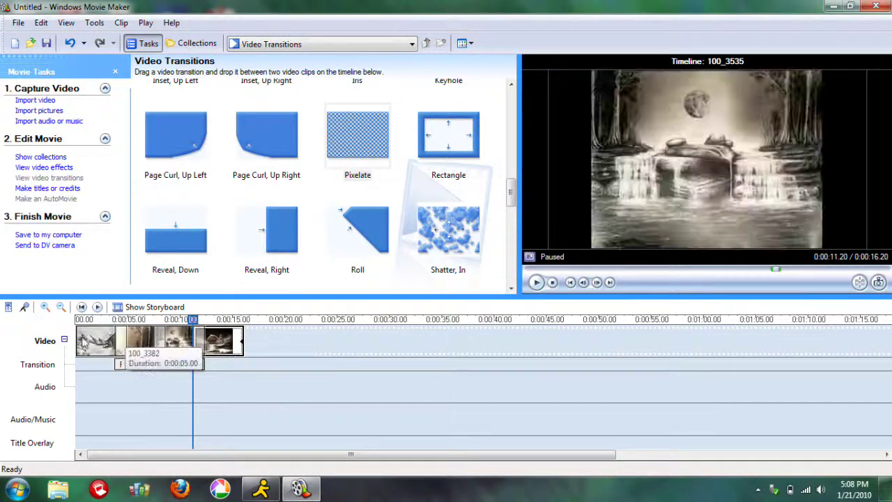
# - Apply Fade In to 100_3382 and Fade Out to 100_3535 from each clip's right-click menu
pyautogui.click(93, 348)
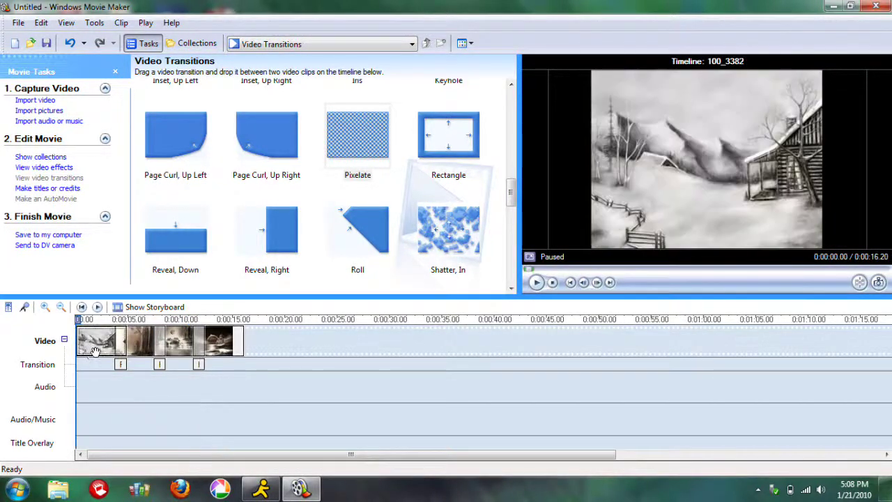
pyautogui.rightClick(98, 343)
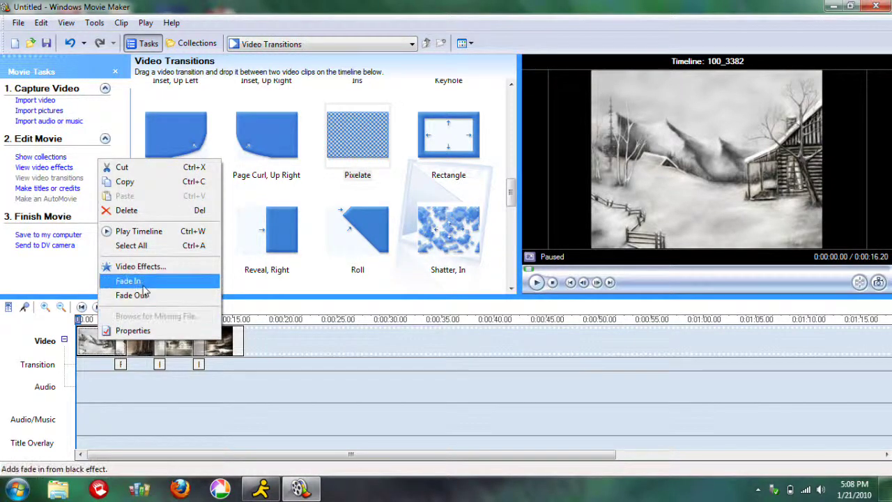
pyautogui.click(129, 281)
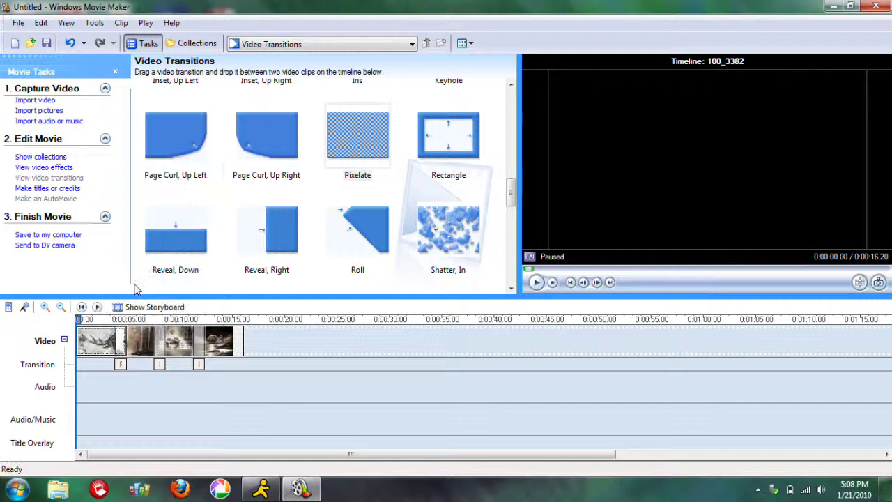
pyautogui.click(225, 348)
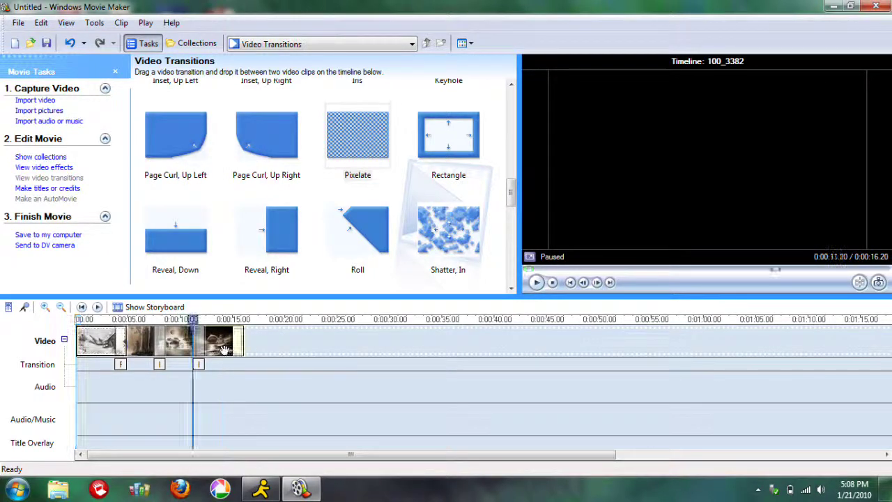
pyautogui.rightClick(224, 348)
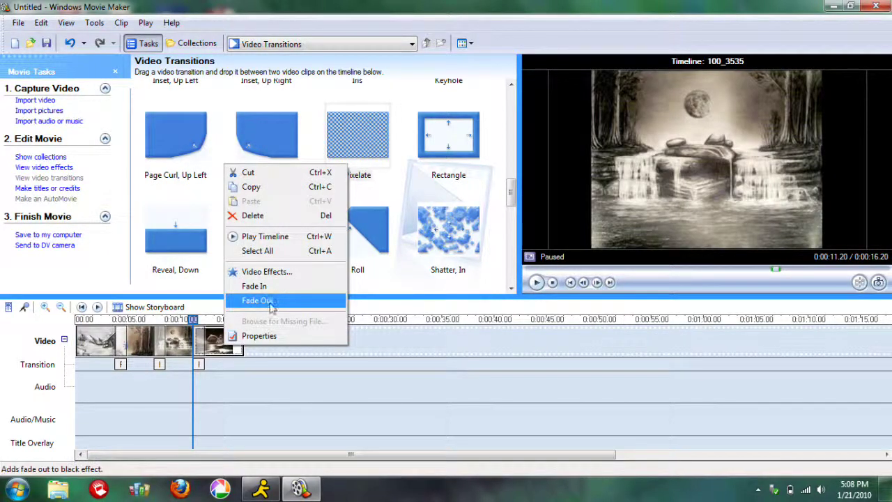
pyautogui.click(258, 300)
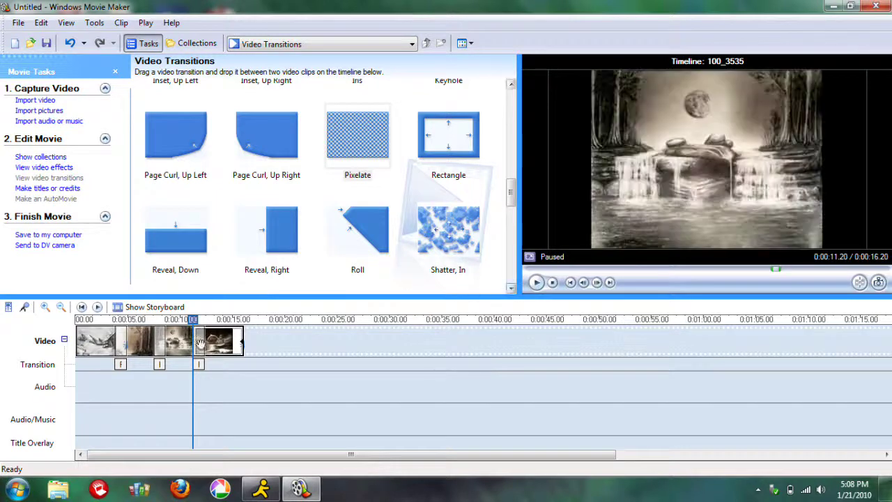
# - Enlarge the preview monitor, play the slideshow from the start, then enlarge the timeline area
pyautogui.click(570, 282)
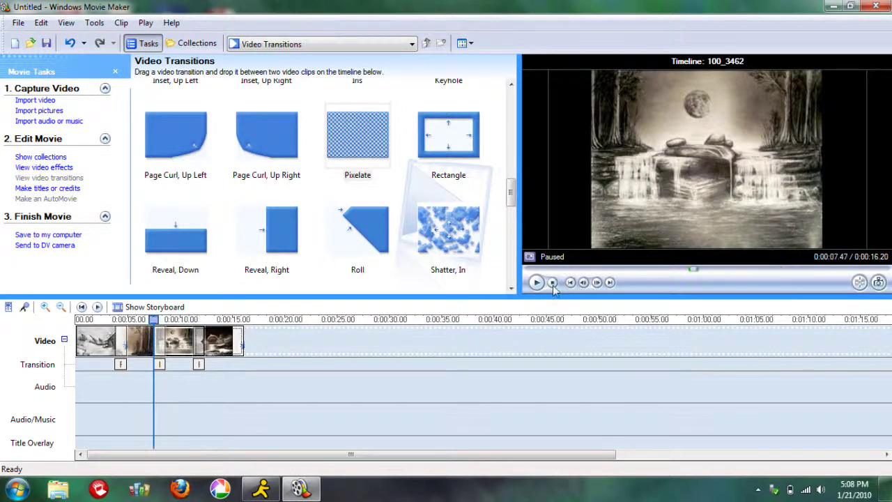
pyautogui.click(570, 282)
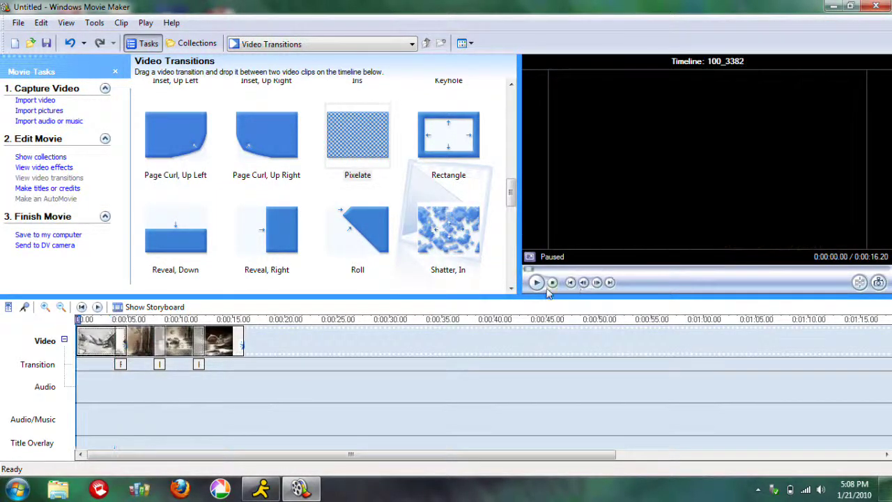
pyautogui.moveTo(540, 296); pyautogui.dragTo(481, 341)
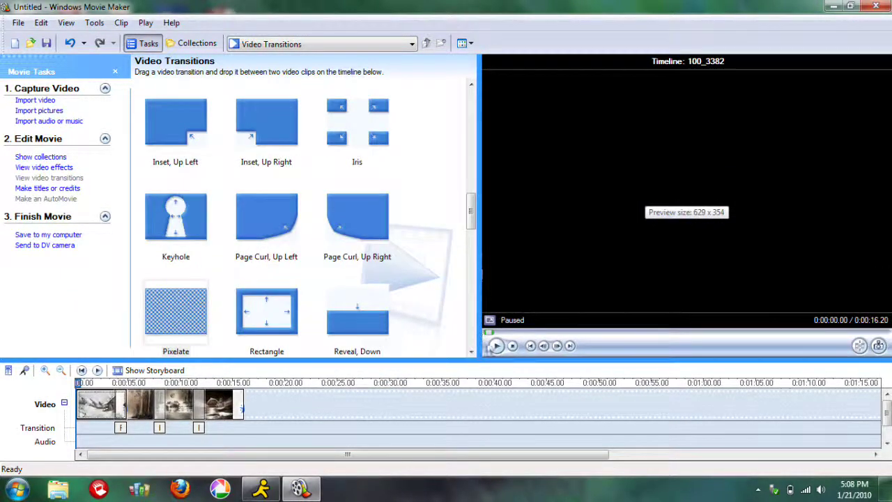
pyautogui.click(496, 345)
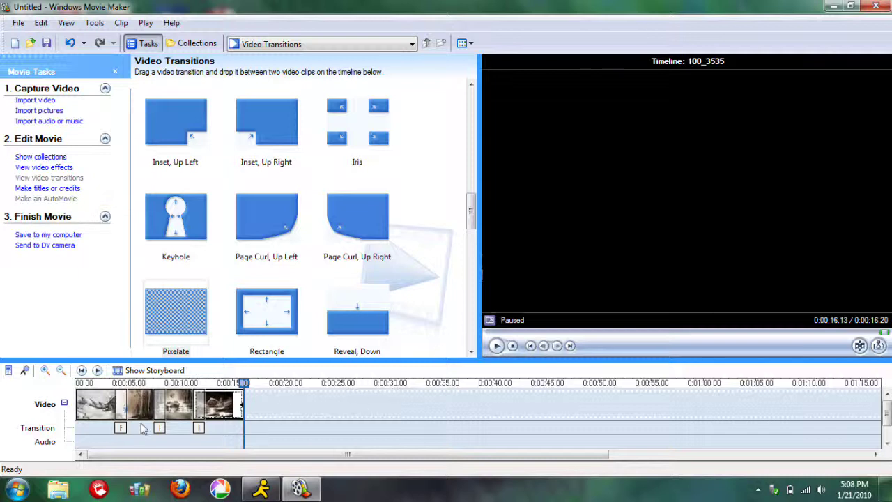
pyautogui.moveTo(361, 359); pyautogui.dragTo(347, 228)
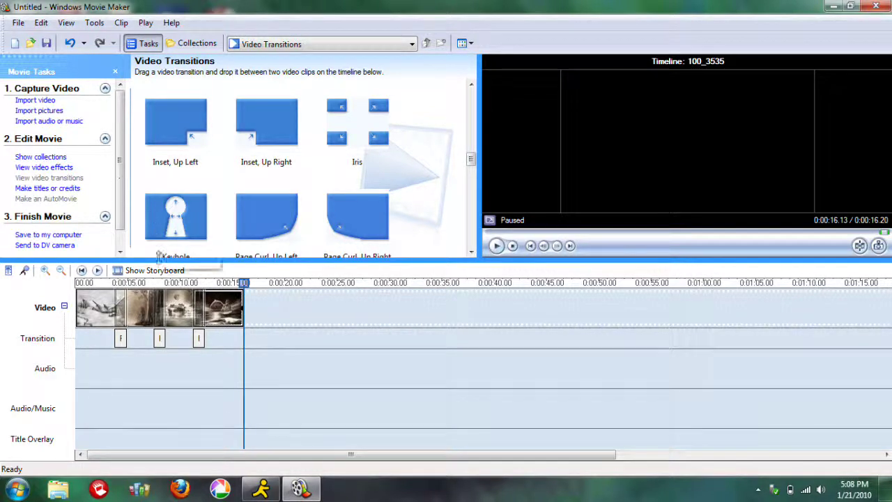
pyautogui.moveTo(157, 259); pyautogui.dragTo(154, 287)
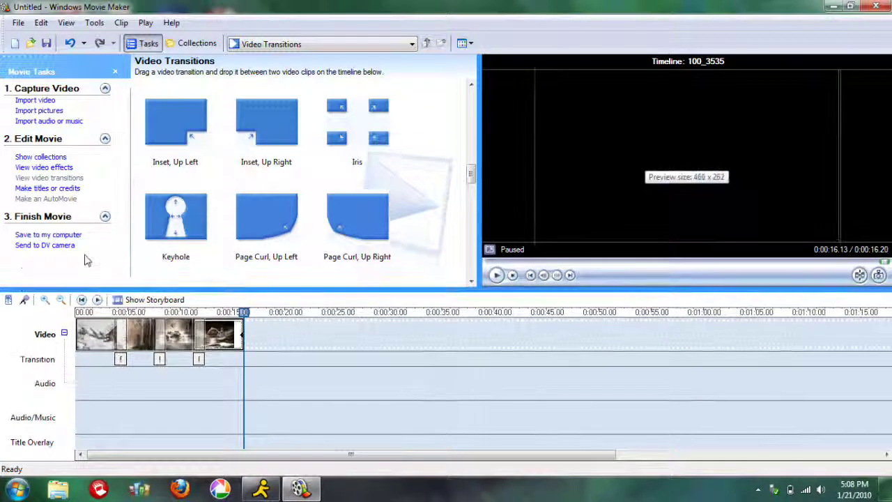
# - Start saving the movie to the computer under the name 'slide show'
pyautogui.click(54, 236)
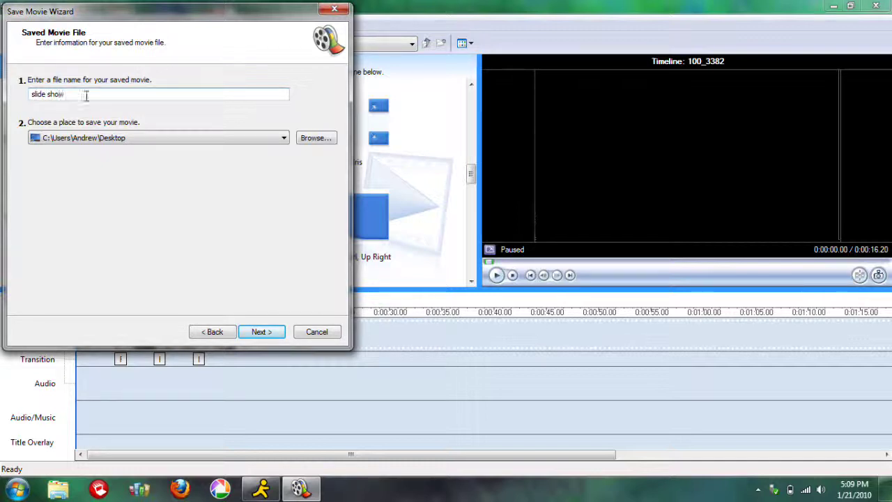
pyautogui.write('slide show')
pyautogui.click(272, 334)
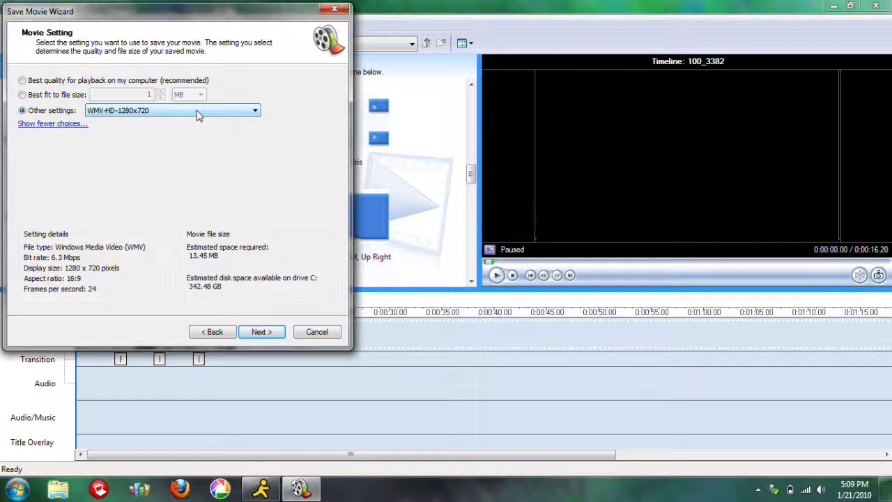
# - Choose the WMV-HD-1280x720 output setting and render the movie file
pyautogui.click(230, 114)
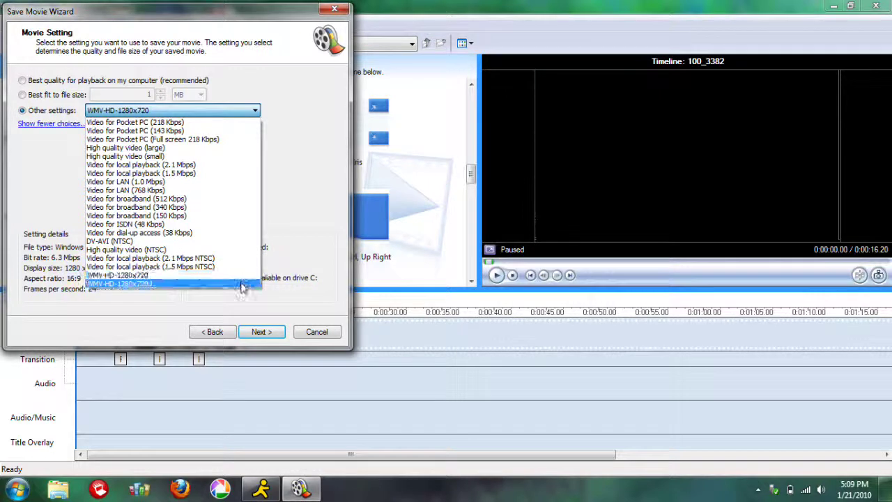
pyautogui.click(312, 215)
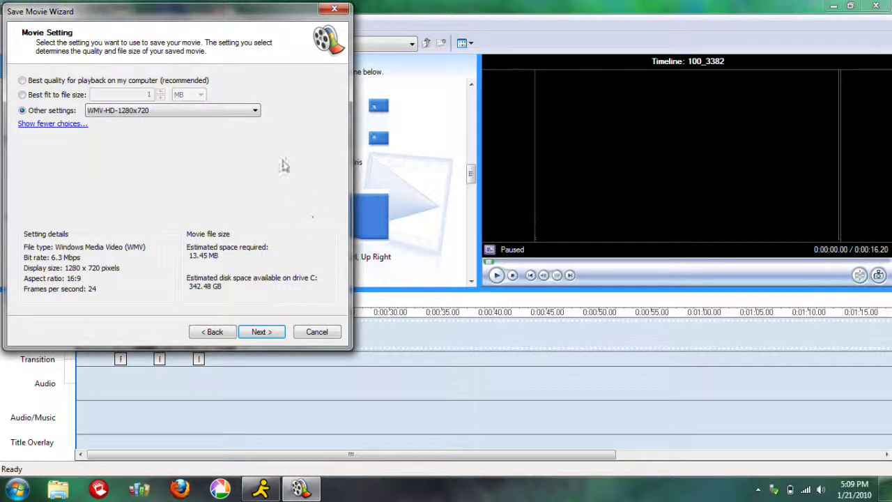
pyautogui.click(252, 111)
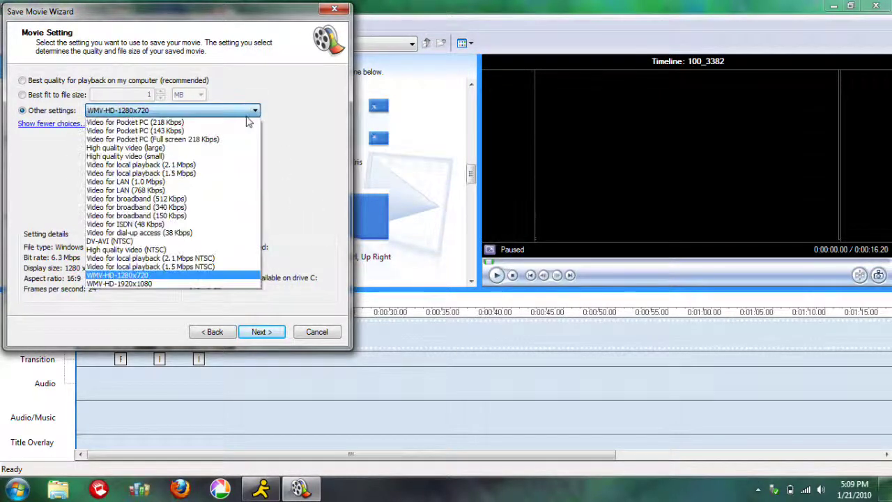
pyautogui.click(114, 275)
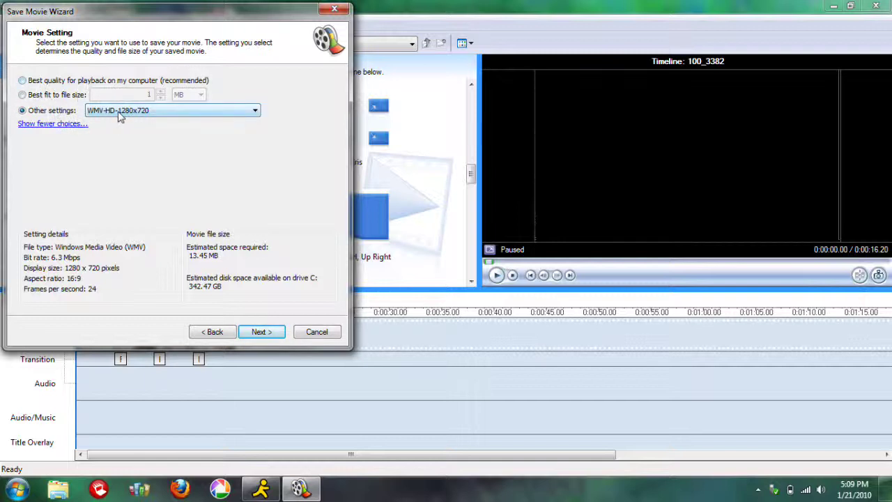
pyautogui.click(261, 331)
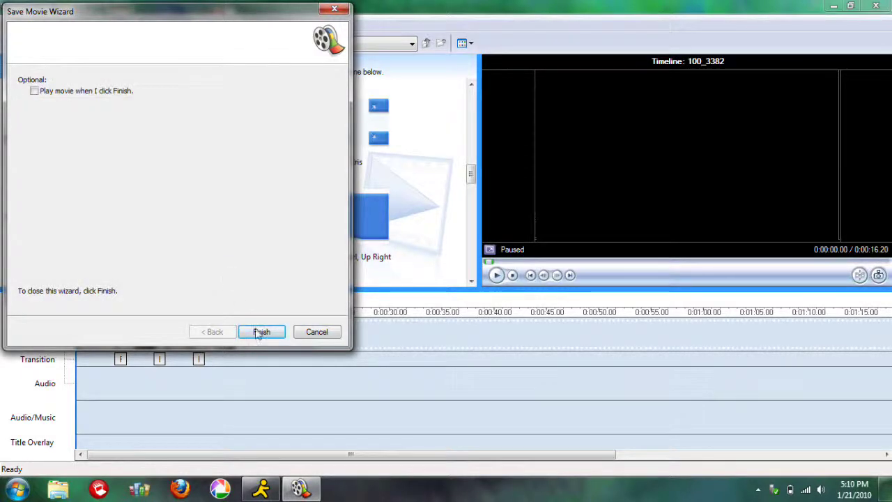
pyautogui.click(260, 332)
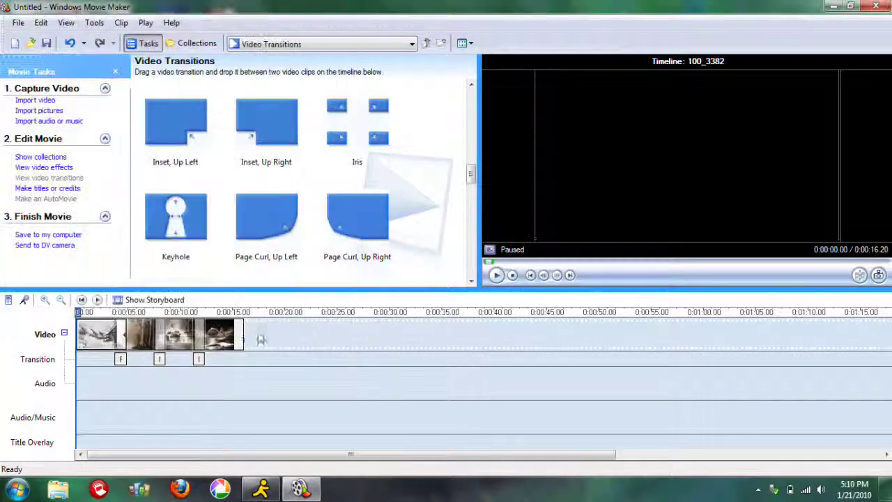
# - Close Movie Maker without saving the project and move the slide show file to the desktop centre
pyautogui.click(876, 6)
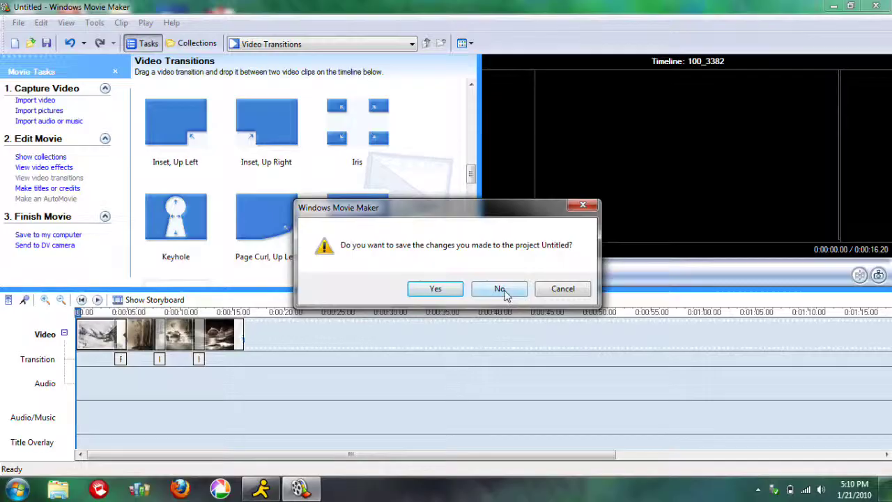
pyautogui.click(503, 290)
pyautogui.moveTo(24, 437); pyautogui.dragTo(354, 268)
# - Play the slide show movie in a maximized Windows Media Player, then close the player
pyautogui.doubleClick(367, 232)
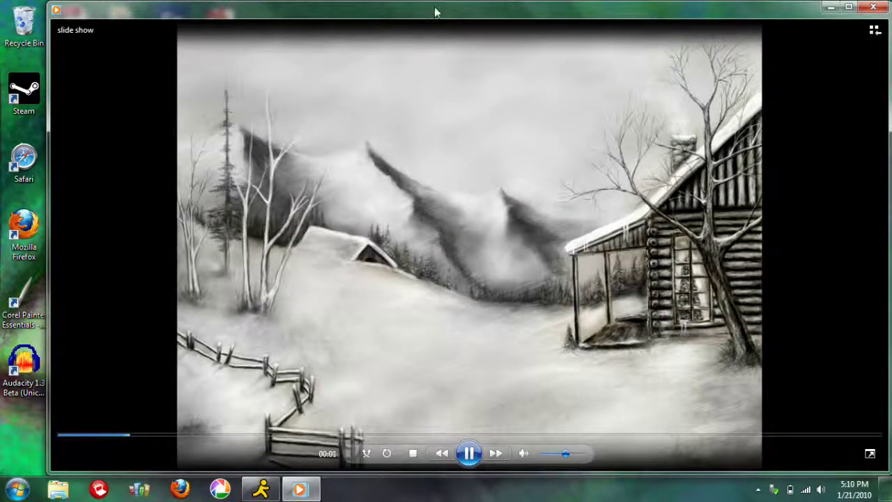
pyautogui.doubleClick(435, 12)
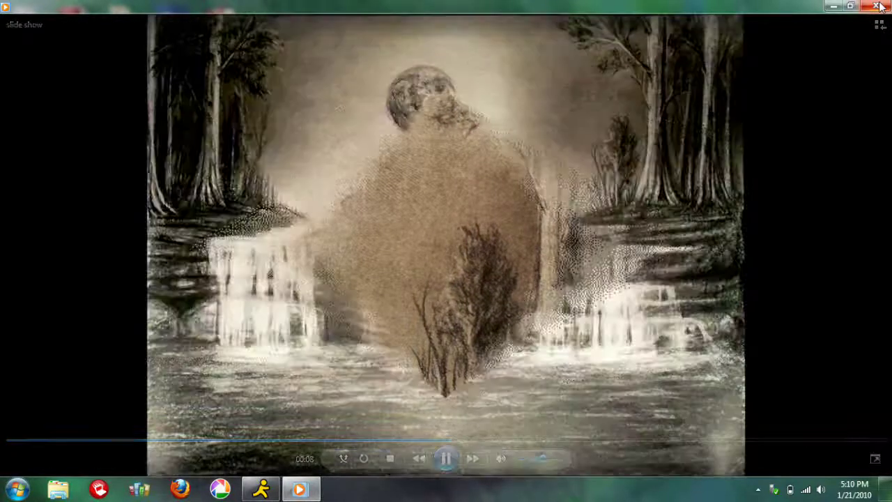
pyautogui.click(877, 6)
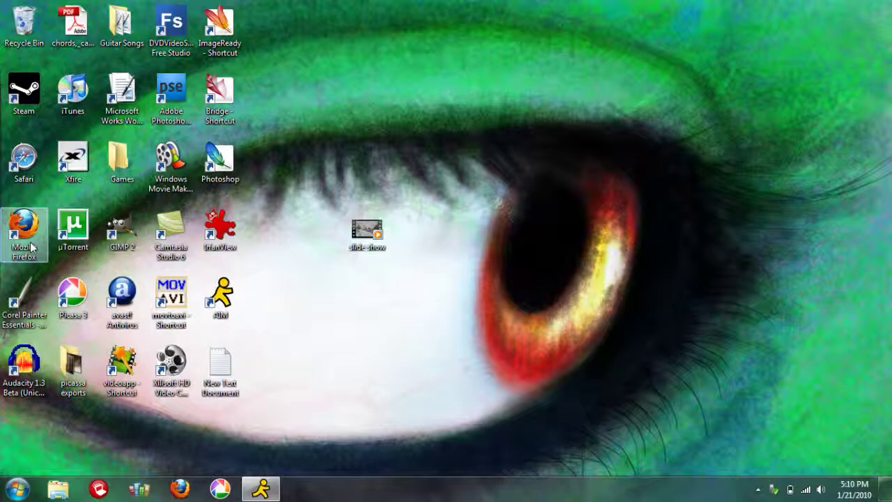
# - Open Firefox and go to YouTube's video upload page
pyautogui.doubleClick(28, 237)
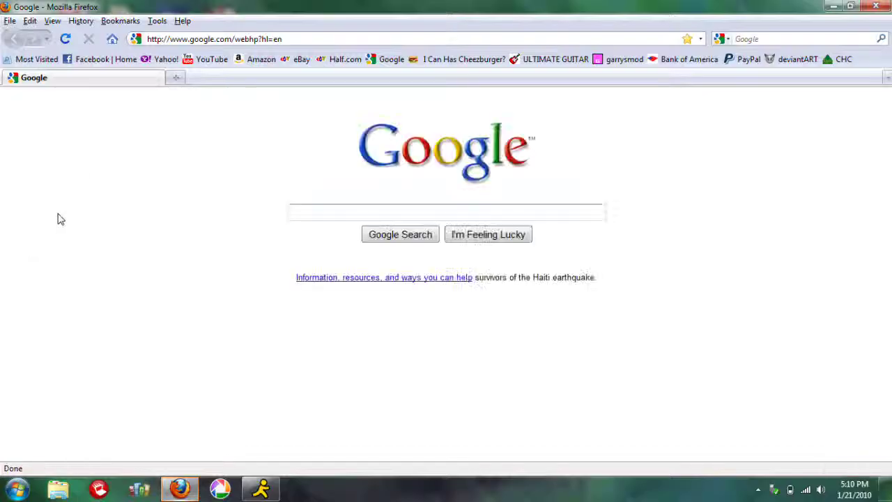
pyautogui.click(205, 59)
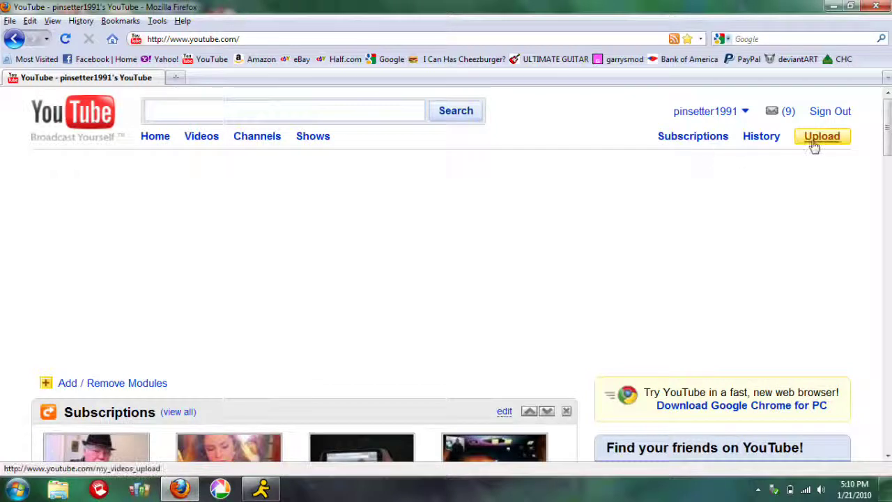
pyautogui.click(814, 143)
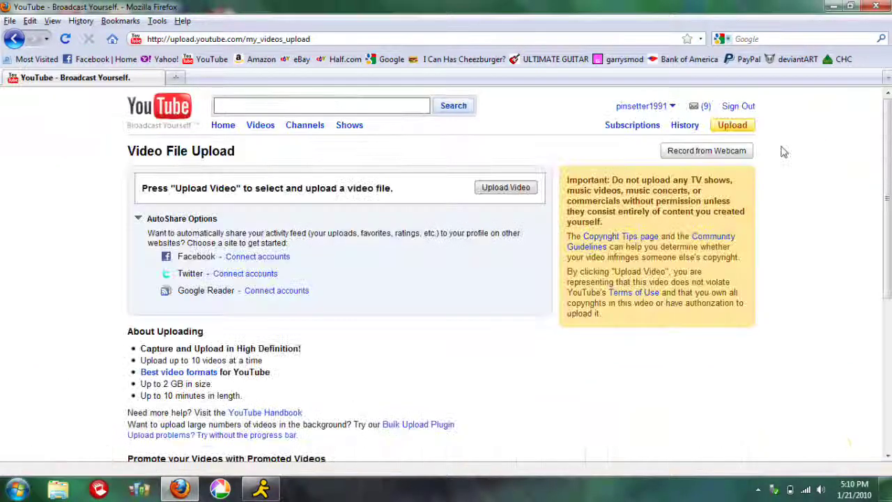
# - Start uploading slide show.wmv from the desktop, then cancel the upload
pyautogui.click(523, 189)
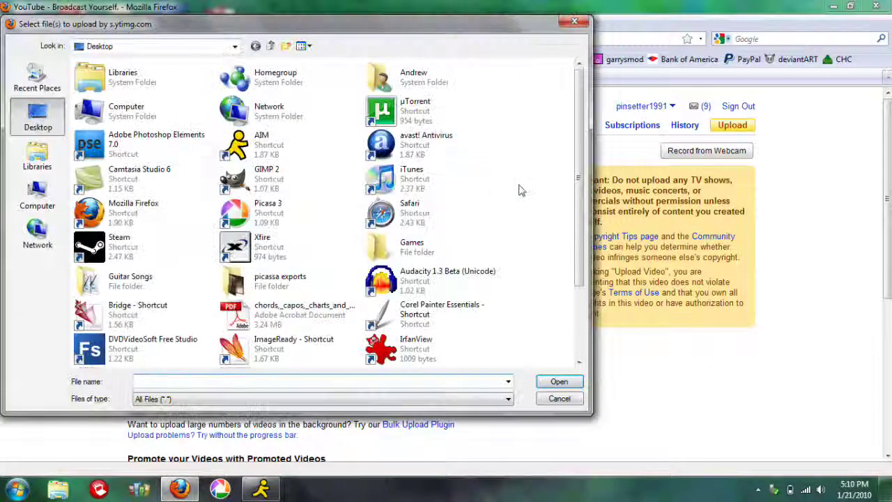
pyautogui.moveTo(577, 139); pyautogui.dragTo(577, 209)
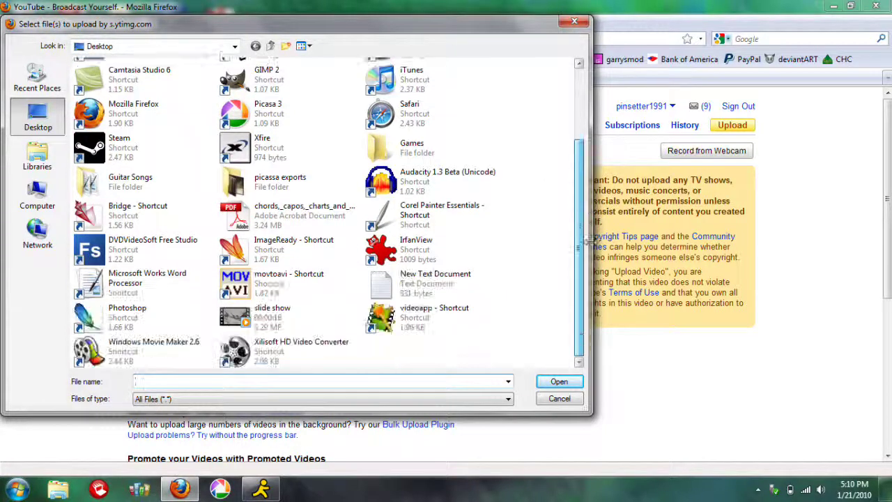
pyautogui.doubleClick(258, 317)
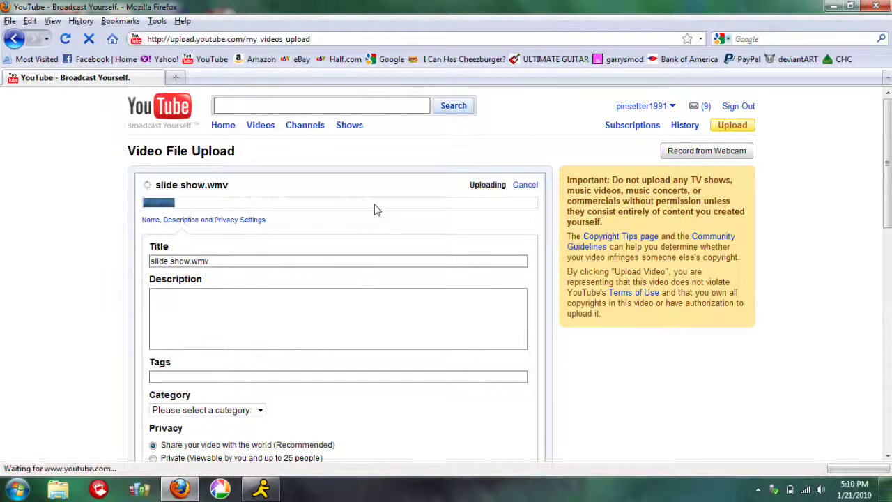
pyautogui.click(525, 185)
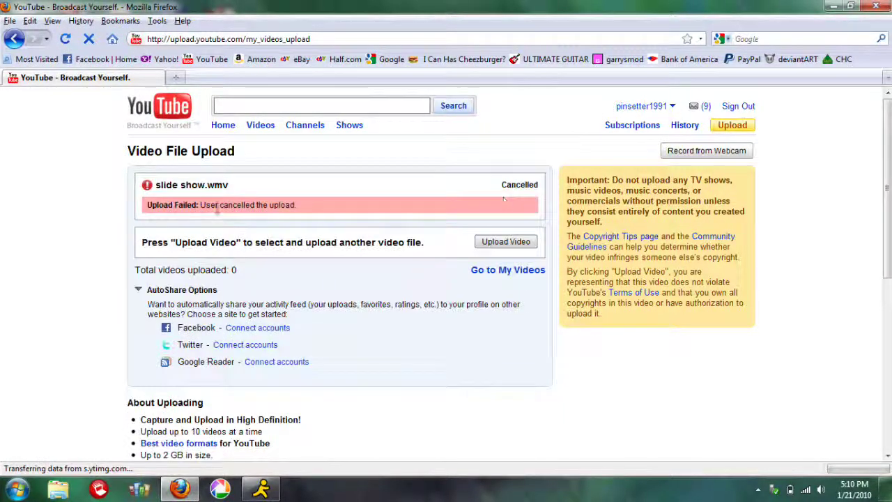